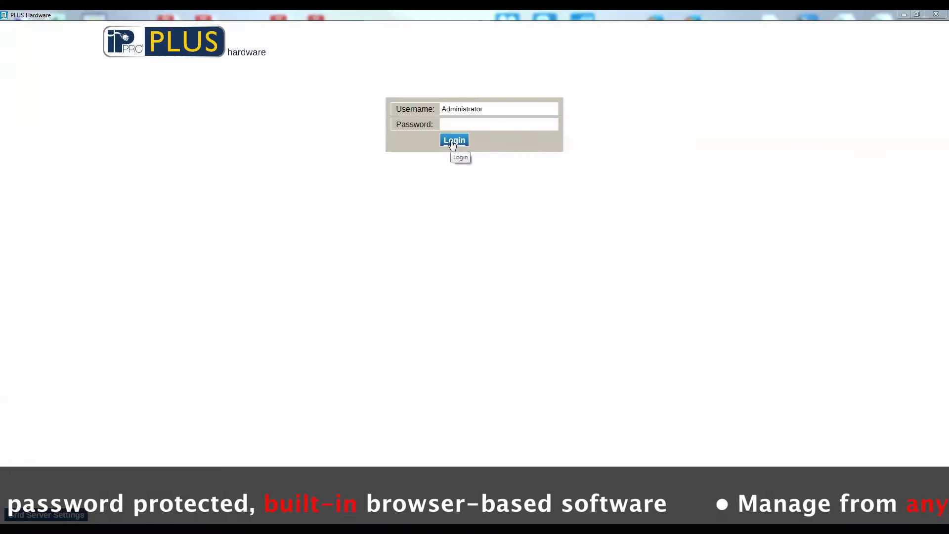
Sign in, review the controller and door lists and Tools, then return to the live event log.
left_click(453, 142)
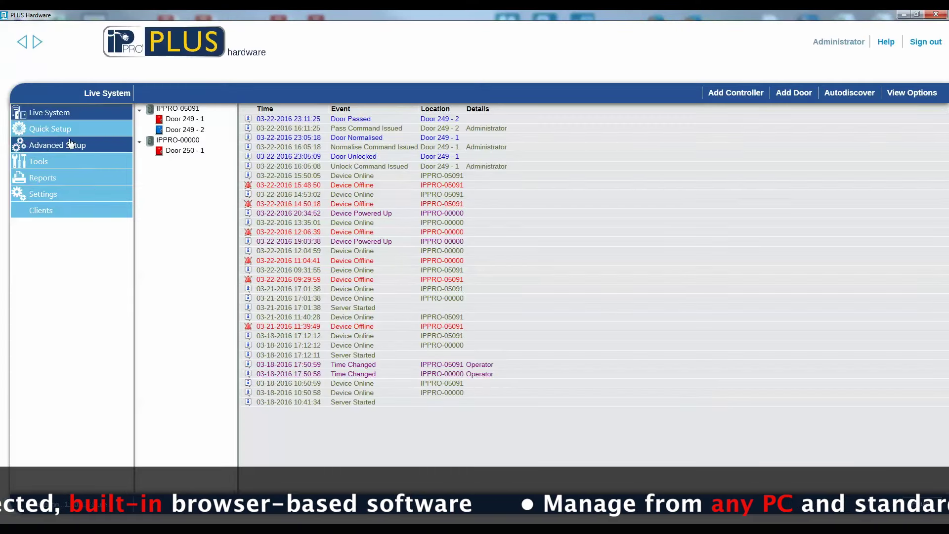
left_click(64, 145)
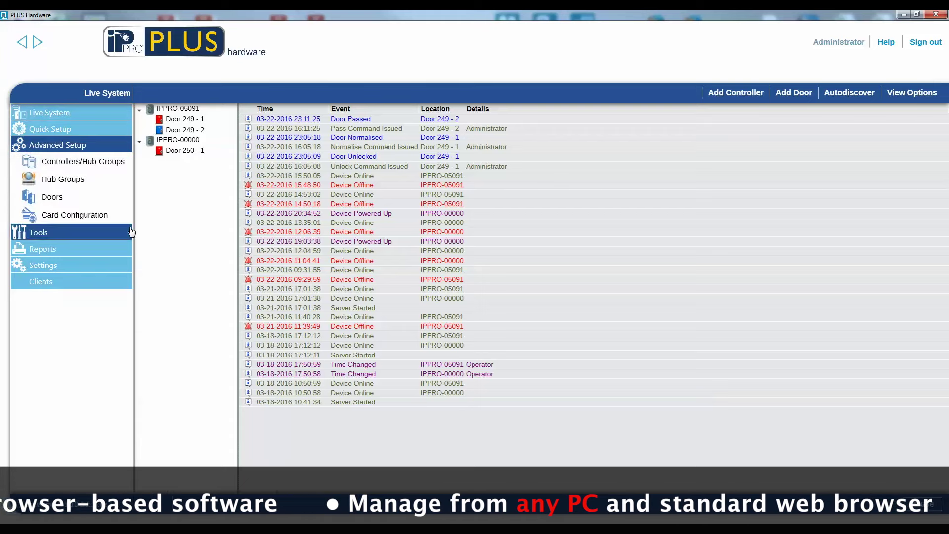
left_click(68, 161)
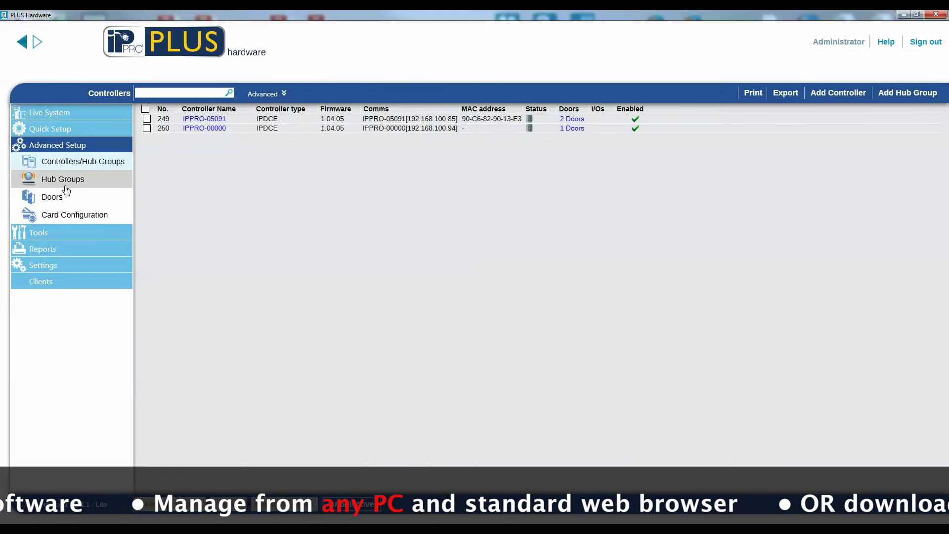
left_click(58, 199)
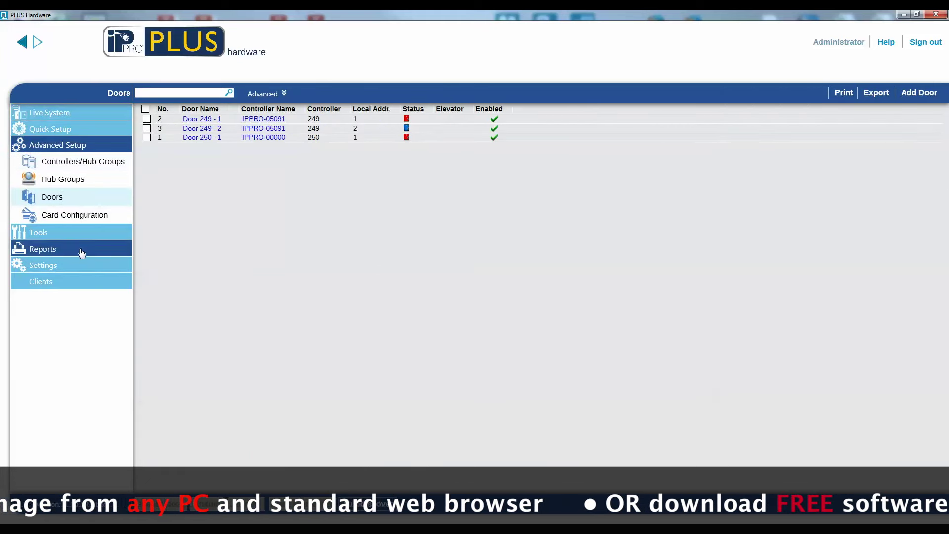
left_click(45, 235)
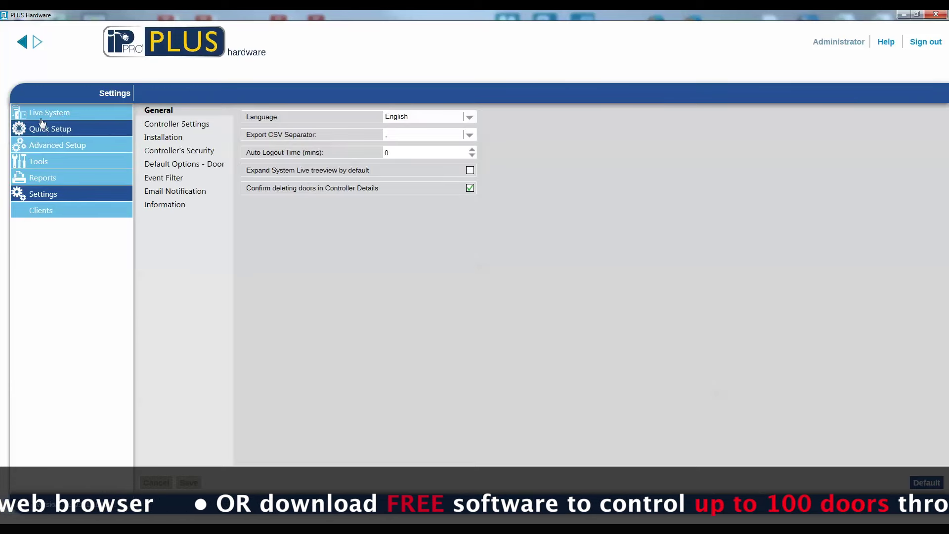
left_click(42, 113)
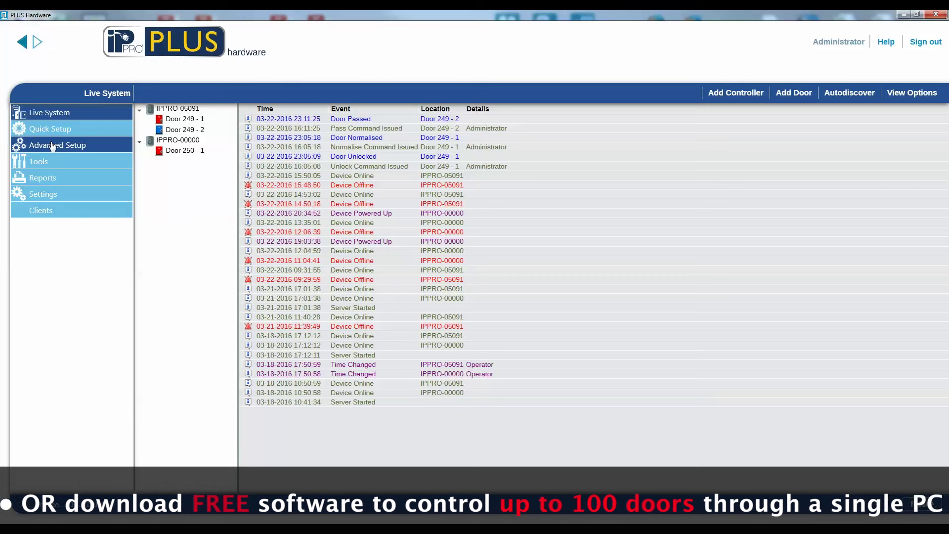
Show the communications settings of controller 249 IPPRO-05091.
left_click(52, 143)
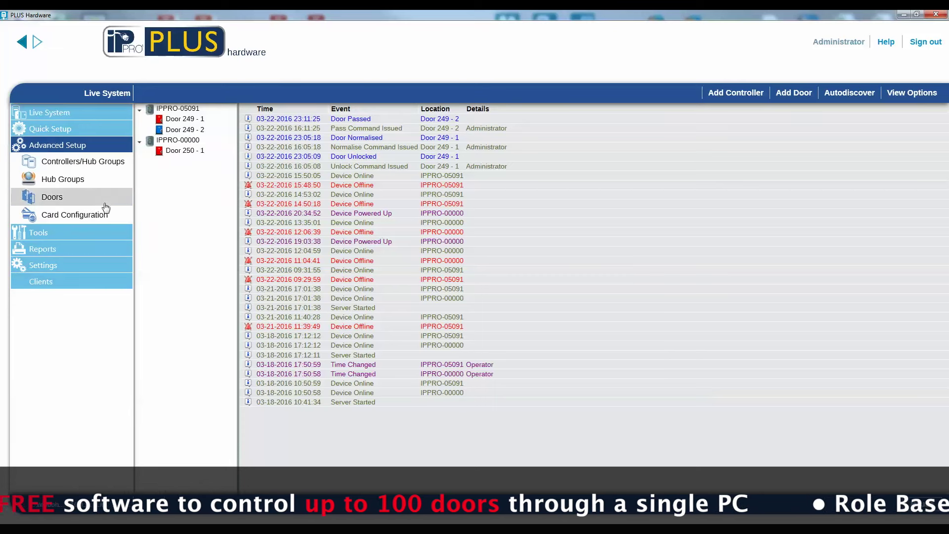
left_click(83, 164)
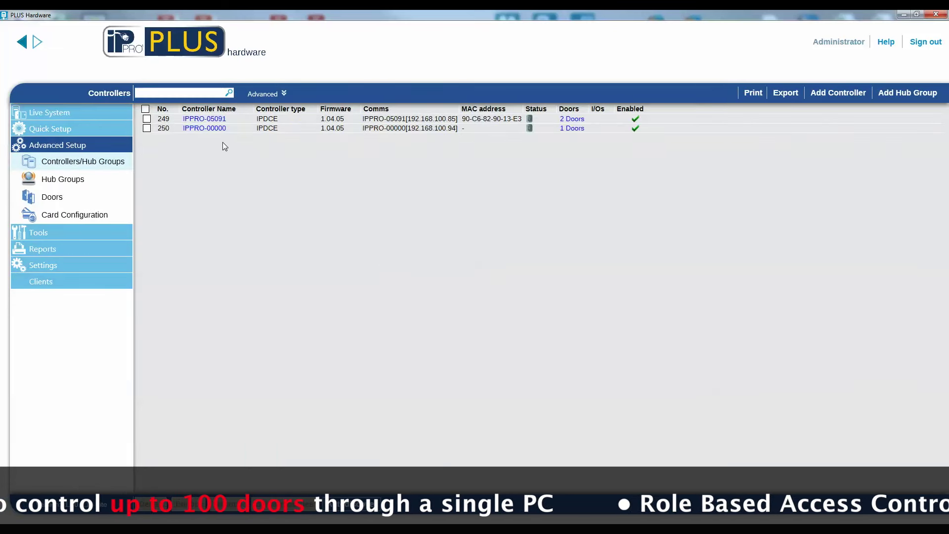
left_click(209, 119)
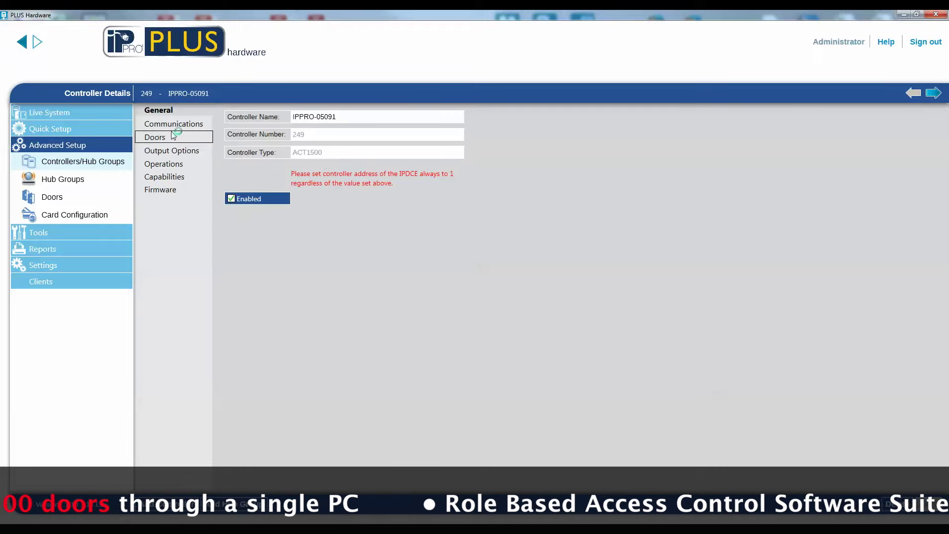
left_click(173, 126)
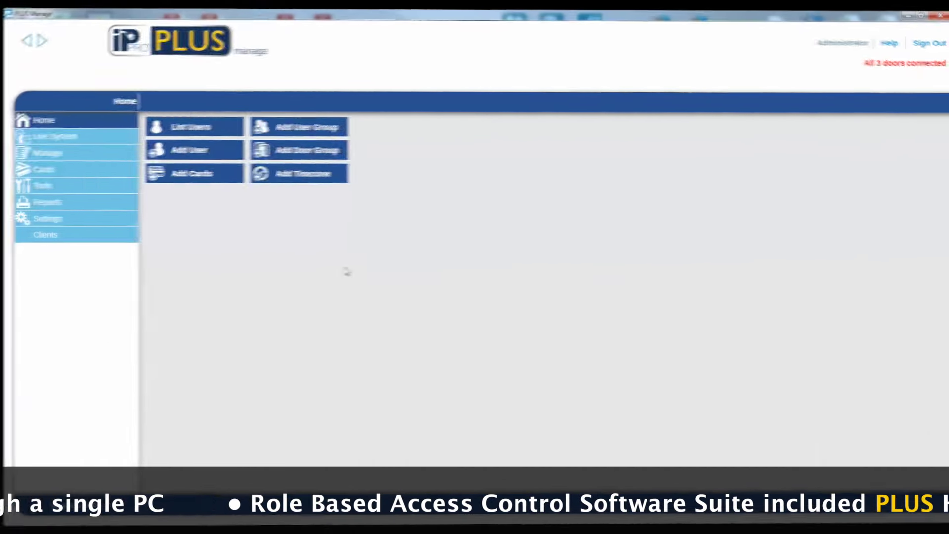
Show the Live System view with Manage options expanded and Door 249 - 2 selected.
left_click(76, 140)
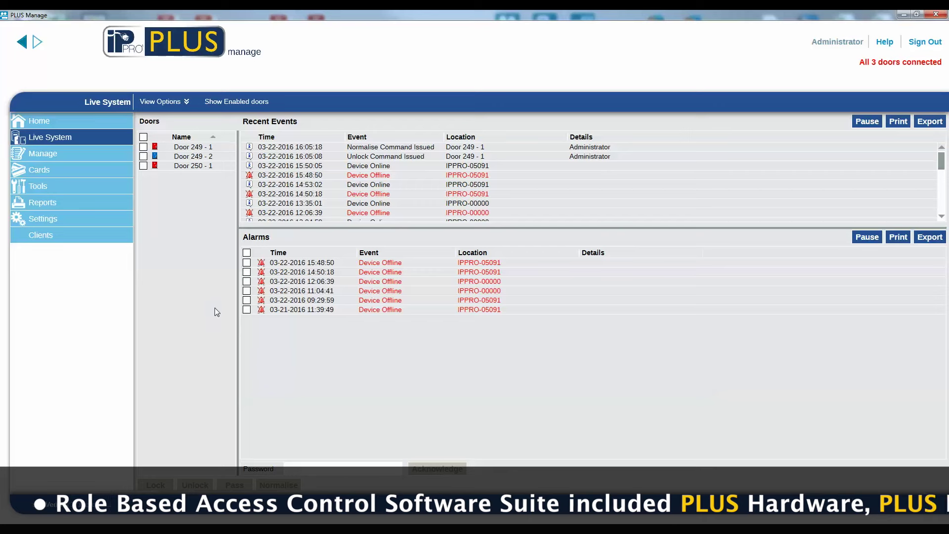
left_click(54, 155)
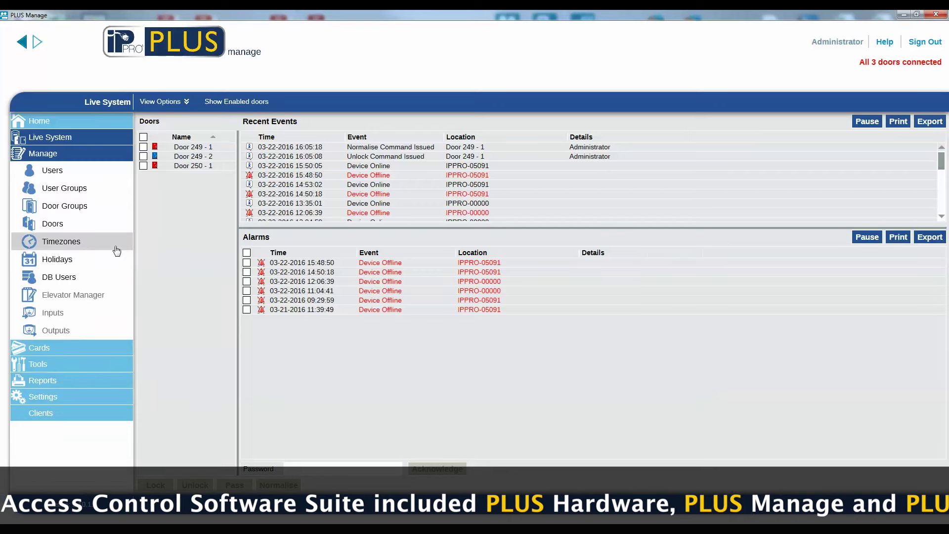
left_click(144, 157)
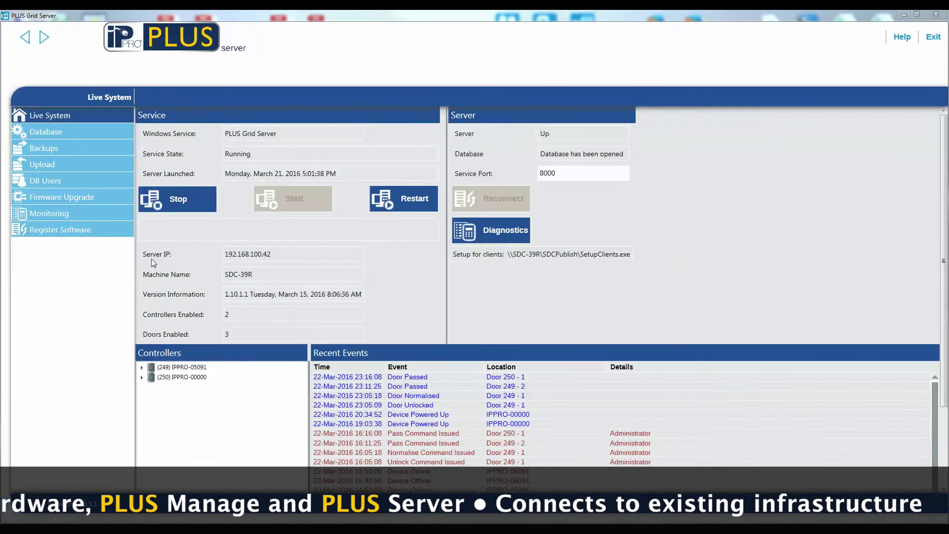
Show the Database settings, then the Backups page with daily 02:00 backups kept 7 days.
left_click(64, 134)
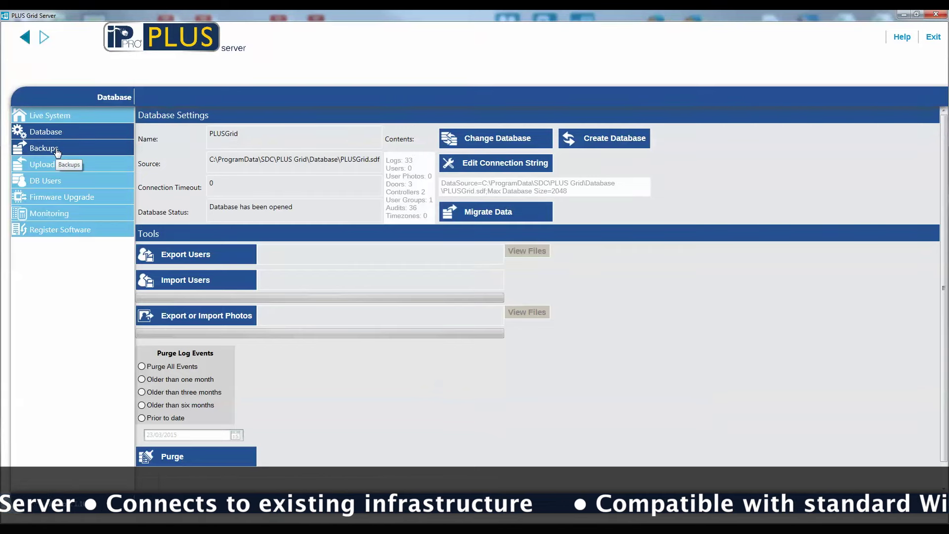
left_click(58, 151)
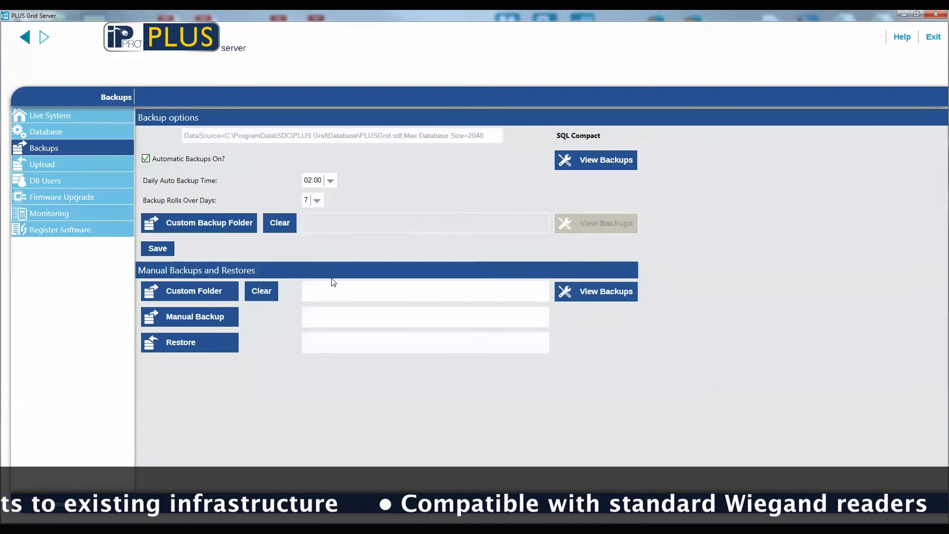